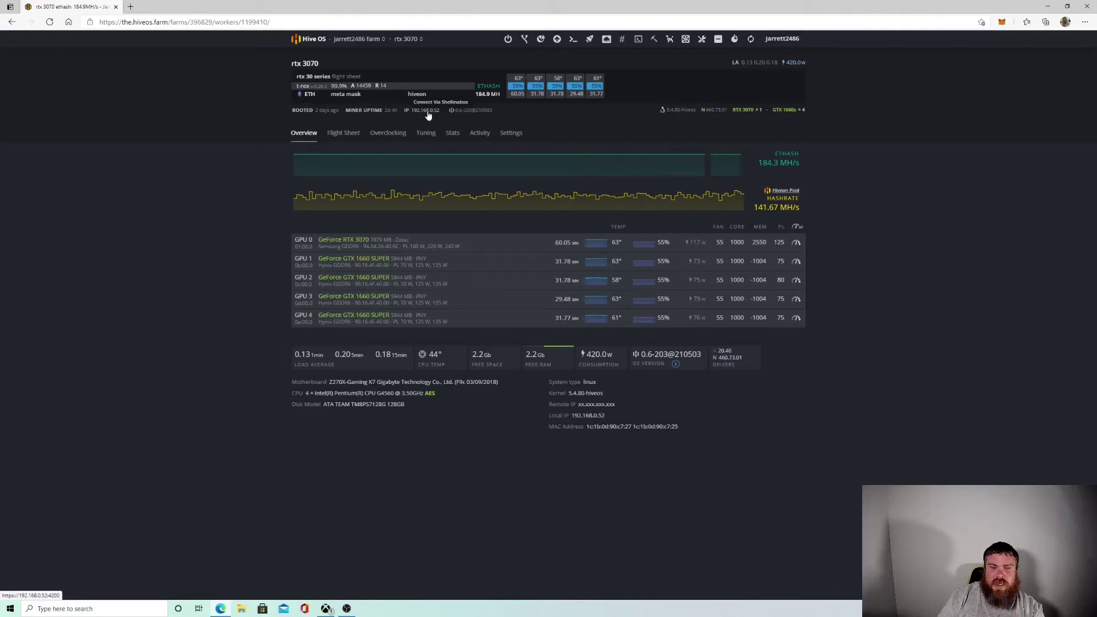
Connect to the rtx 3070 worker through Shellinabox at its local IP and log in as user with the account password
{"action": "left_click", "coordinate": [427, 112]}
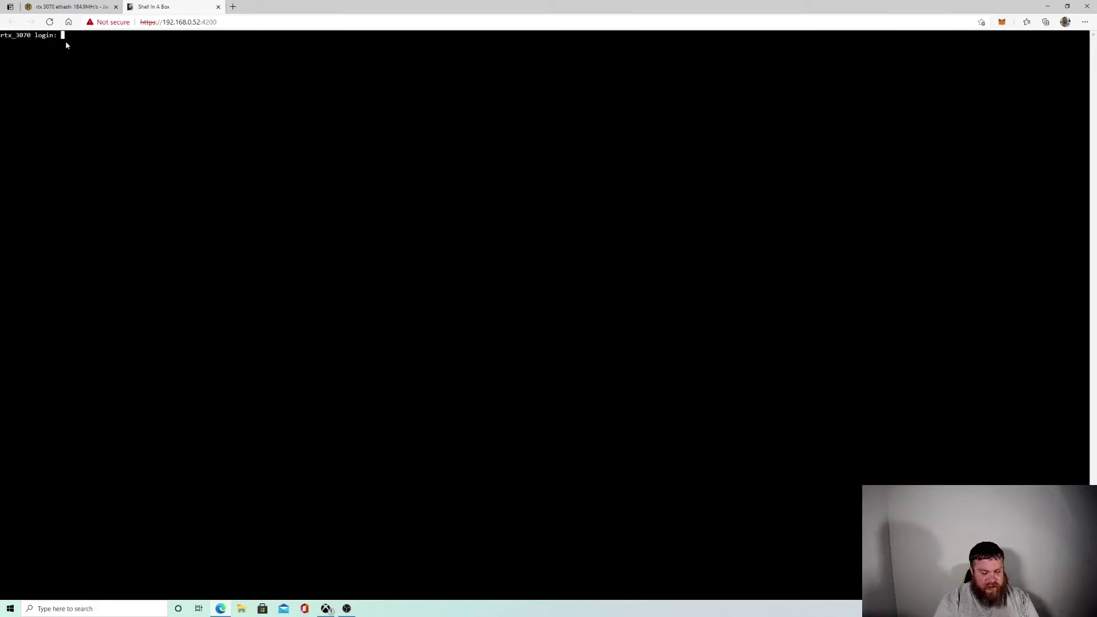
{"action": "type", "text": "user"}
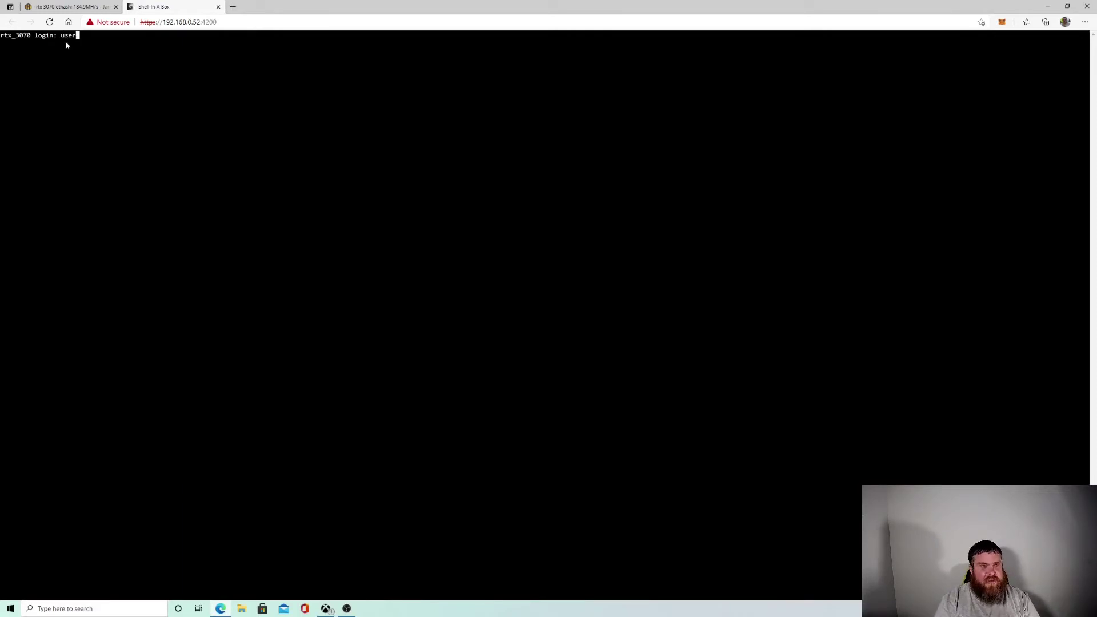
{"action": "key", "text": "Return"}
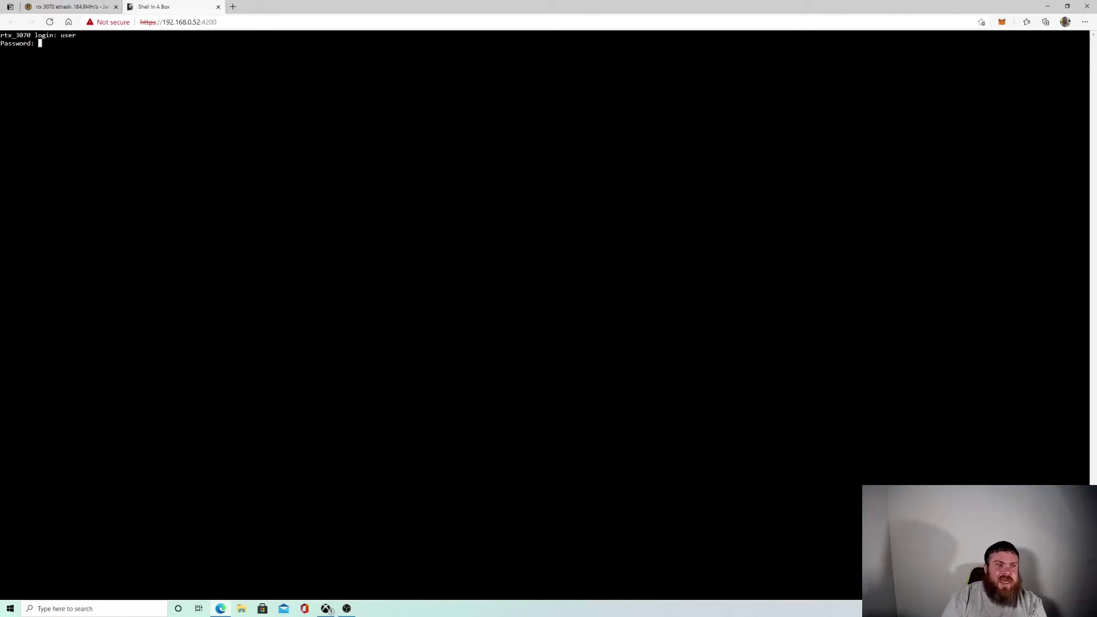
{"action": "key", "text": "Return"}
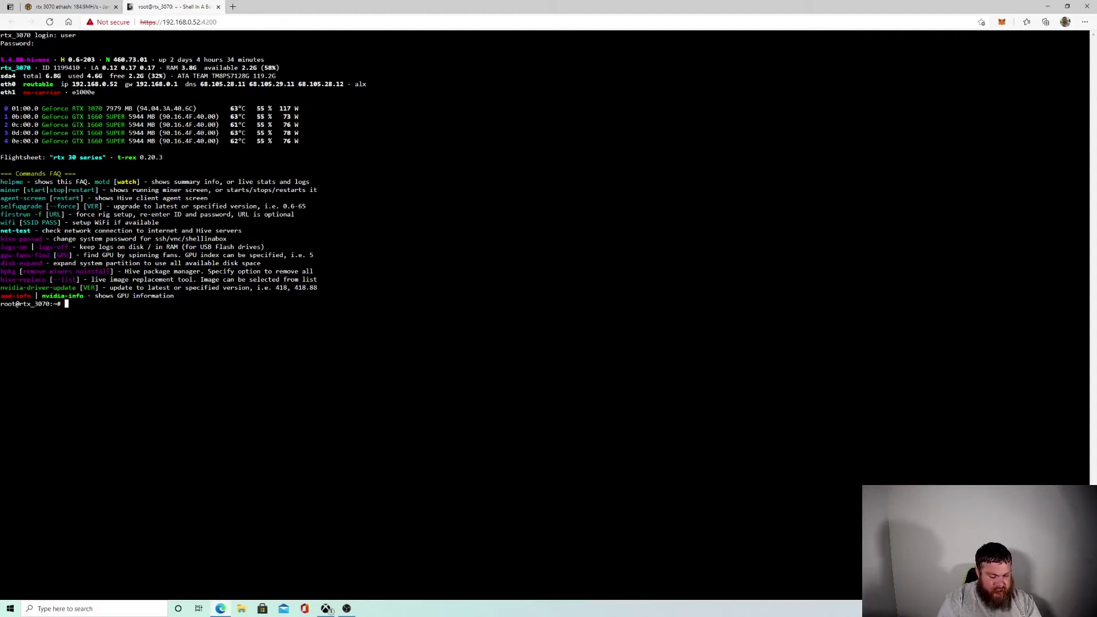
Try to list the available NVIDIA driver versions with the command nvidia-driver-update --list
{"action": "type", "text": "nvidia"}
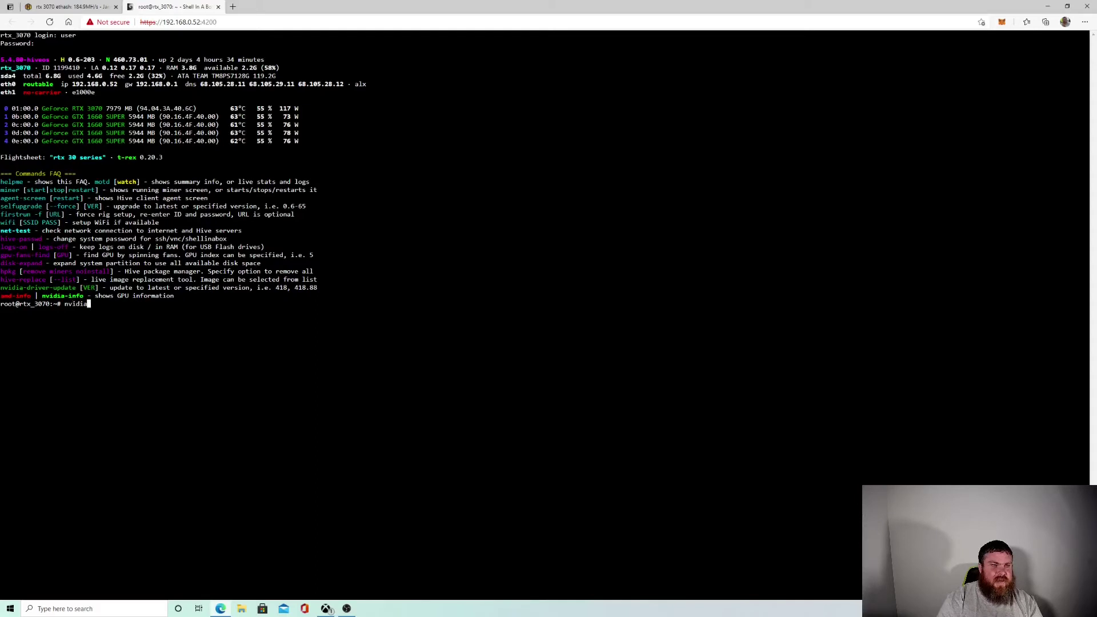
{"action": "type", "text": "-dri"}
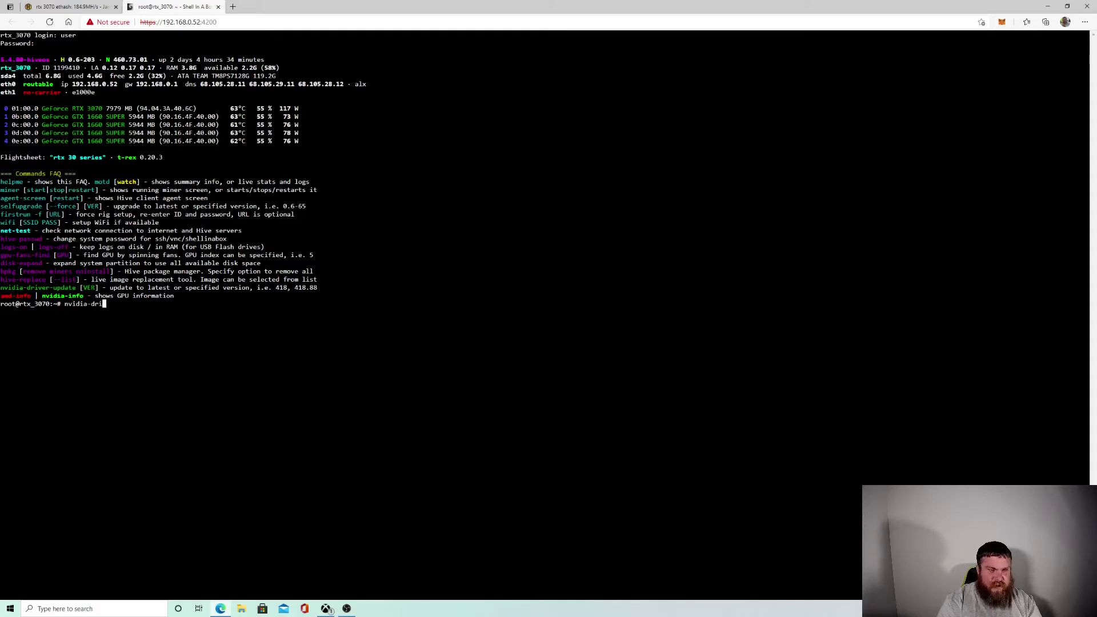
{"action": "type", "text": "ver-update"}
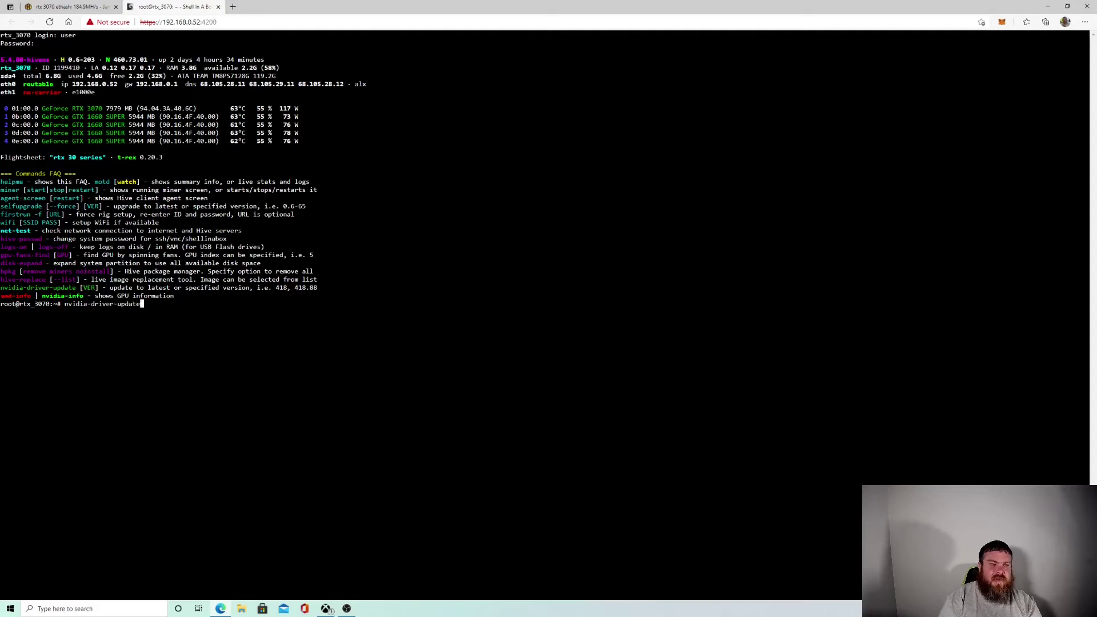
{"action": "type", "text": "-"}
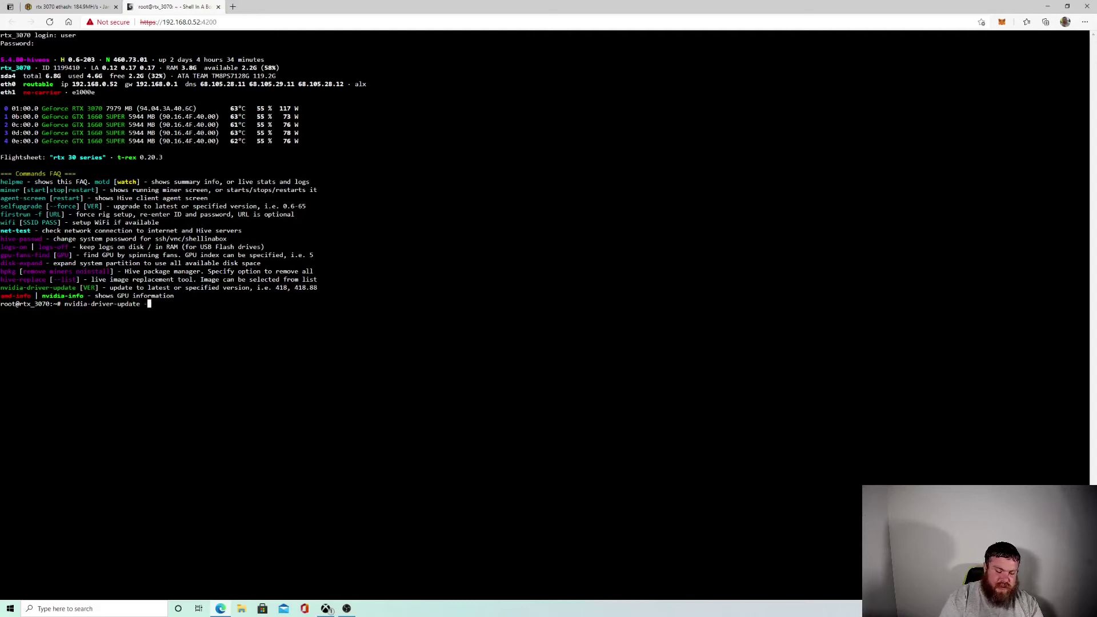
{"action": "type", "text": "-list"}
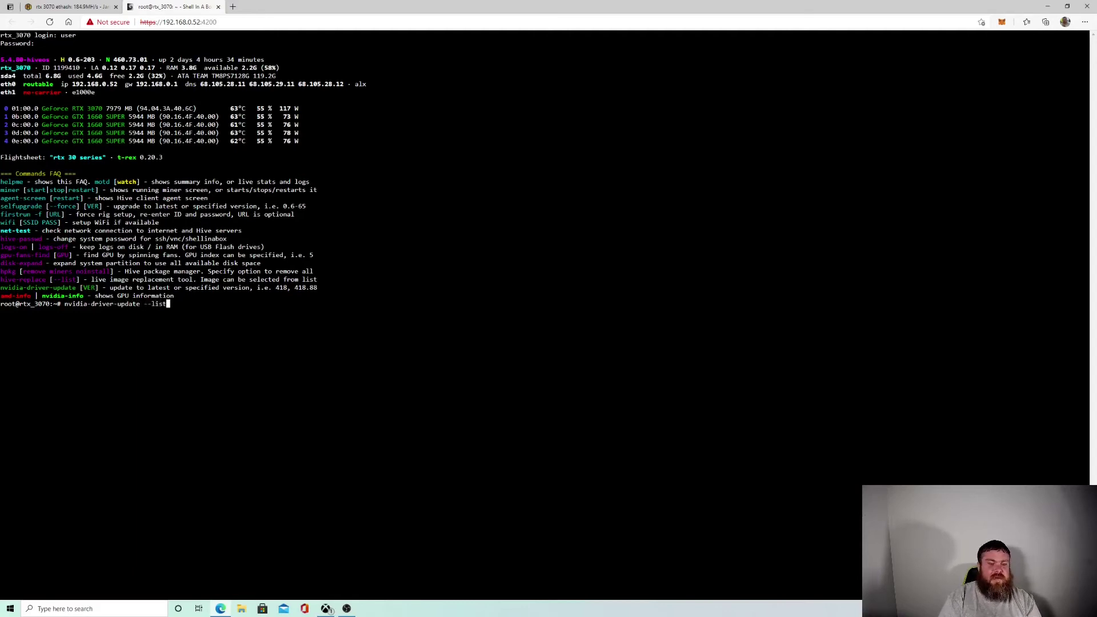
{"action": "key", "text": "Return"}
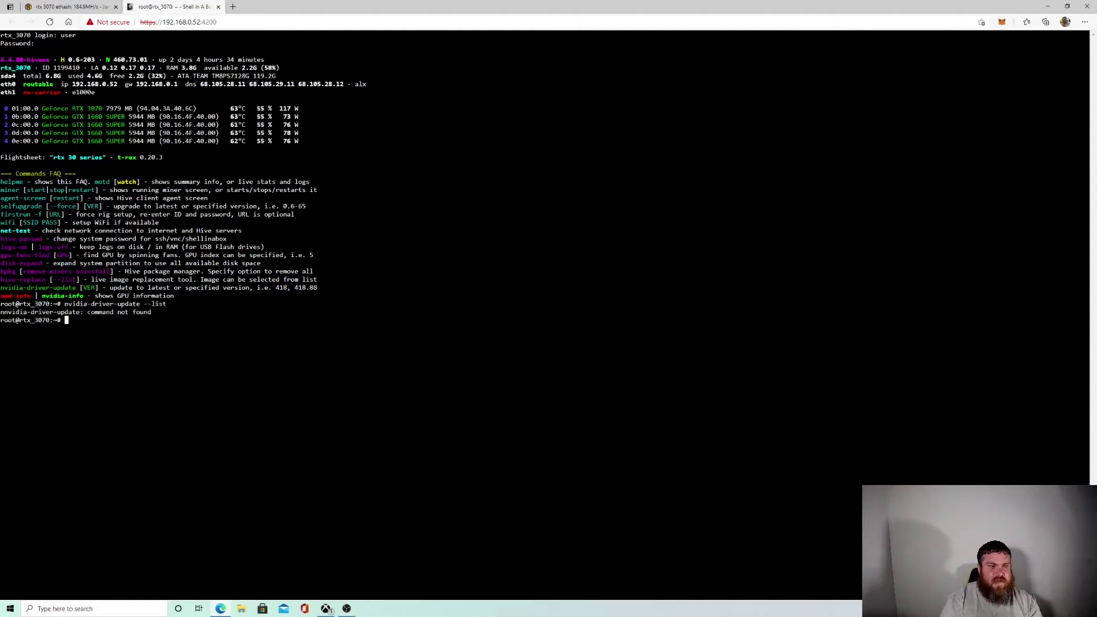
Try to list the driver versions with nvidia-driver-update--list, written without a space before the option
{"action": "type", "text": "nvid"}
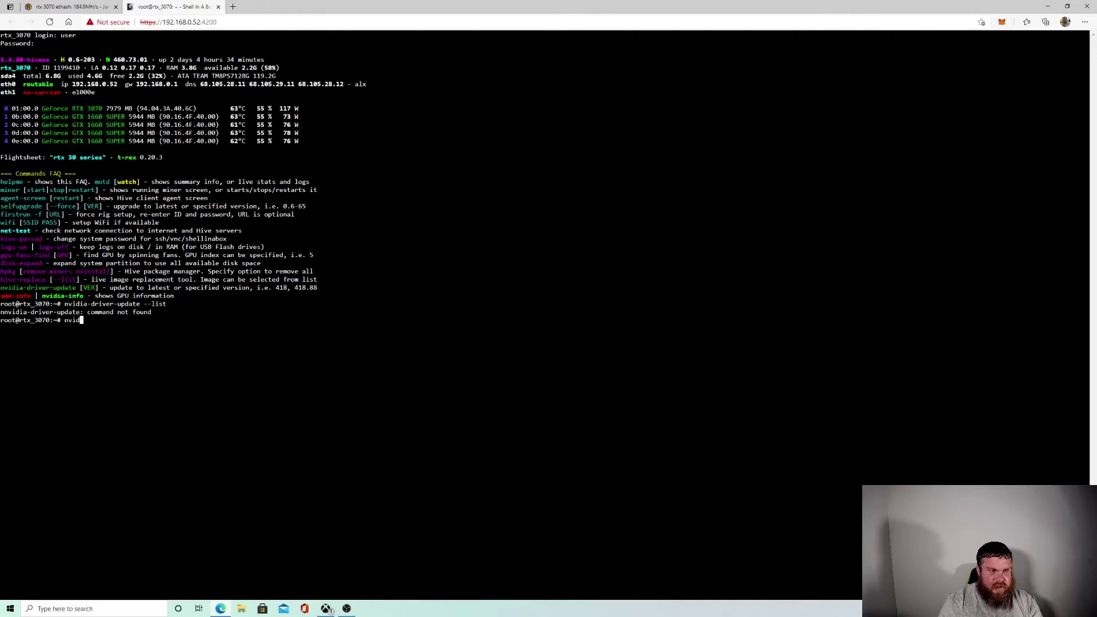
{"action": "type", "text": "ia-d"}
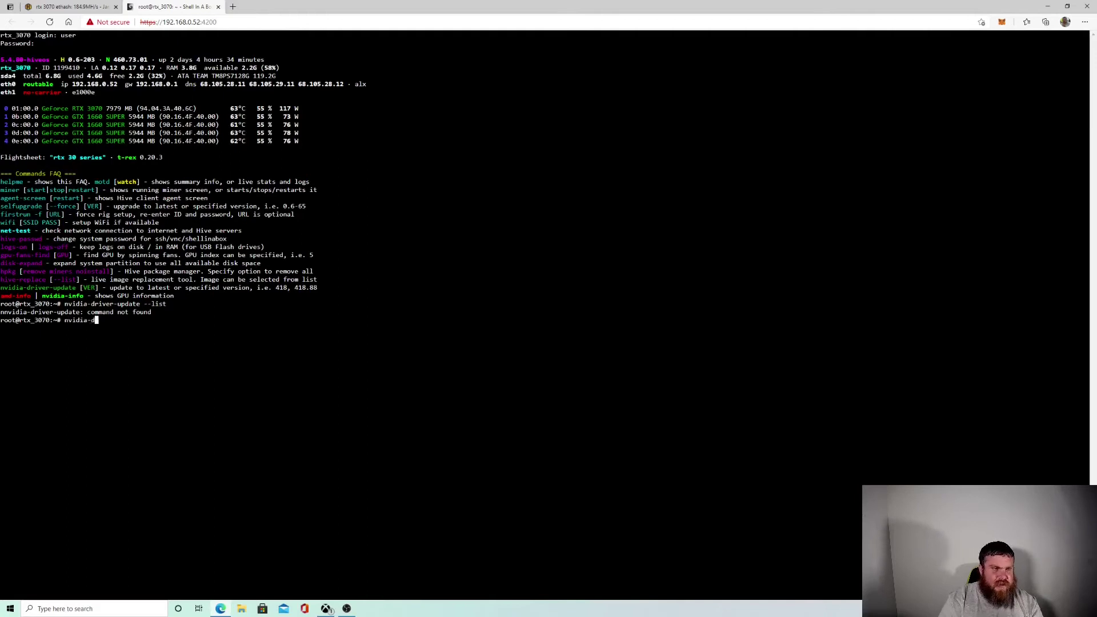
{"action": "type", "text": "river-u"}
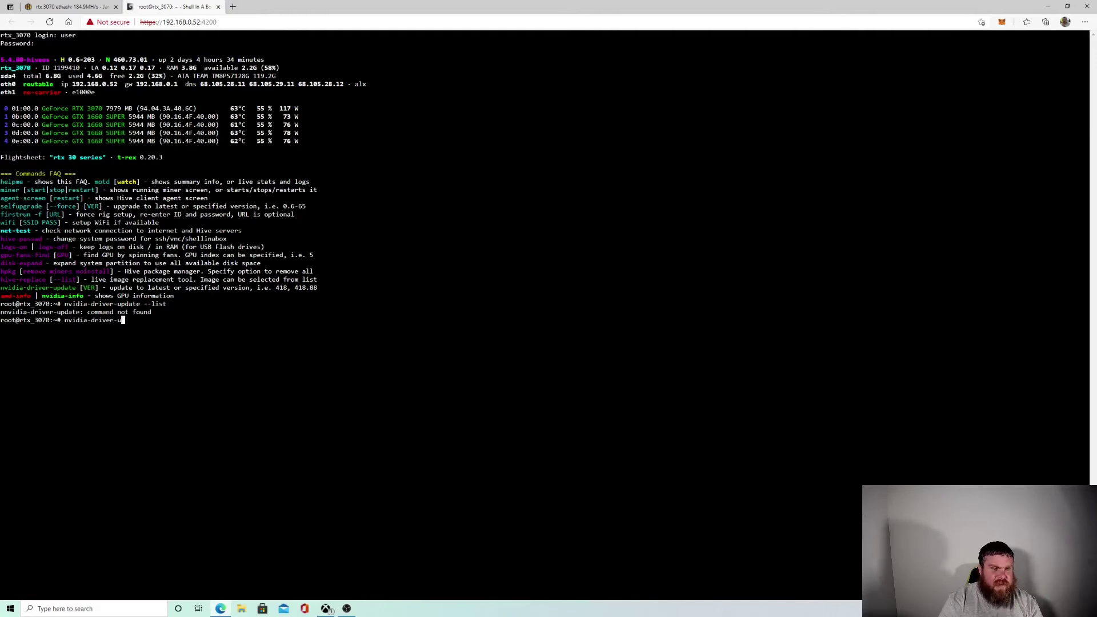
{"action": "type", "text": "pdate"}
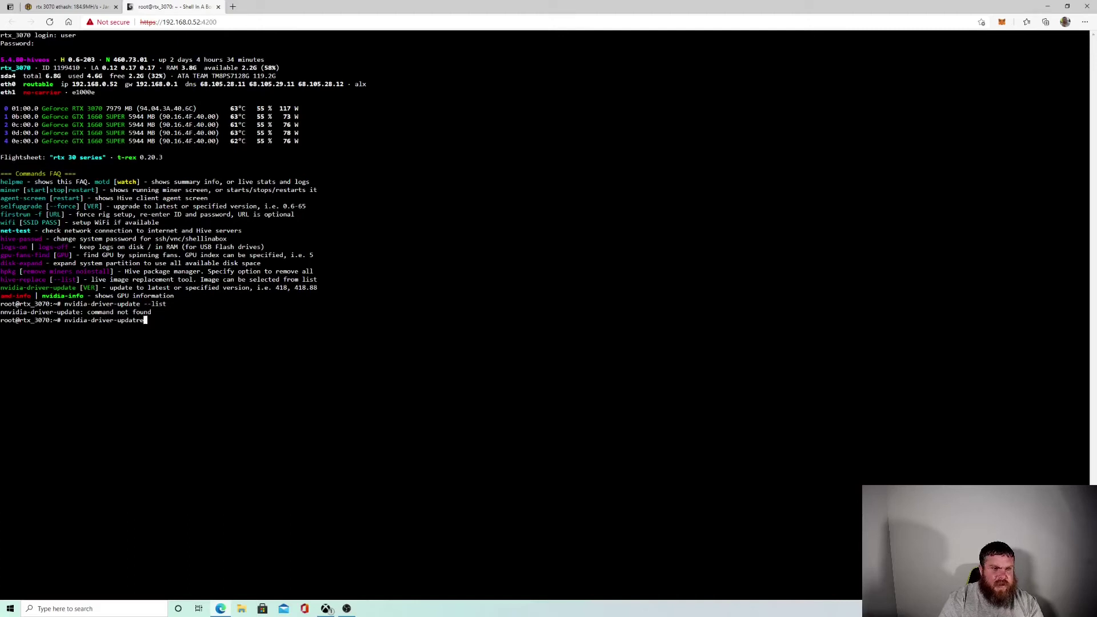
{"action": "type", "text": "--list"}
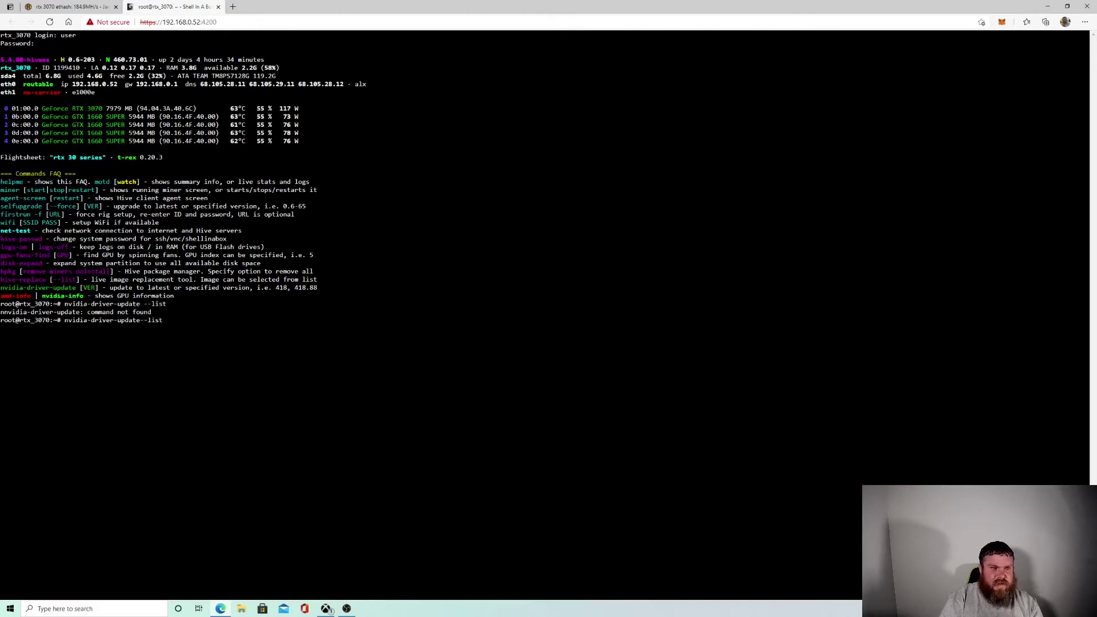
{"action": "key", "text": "Return"}
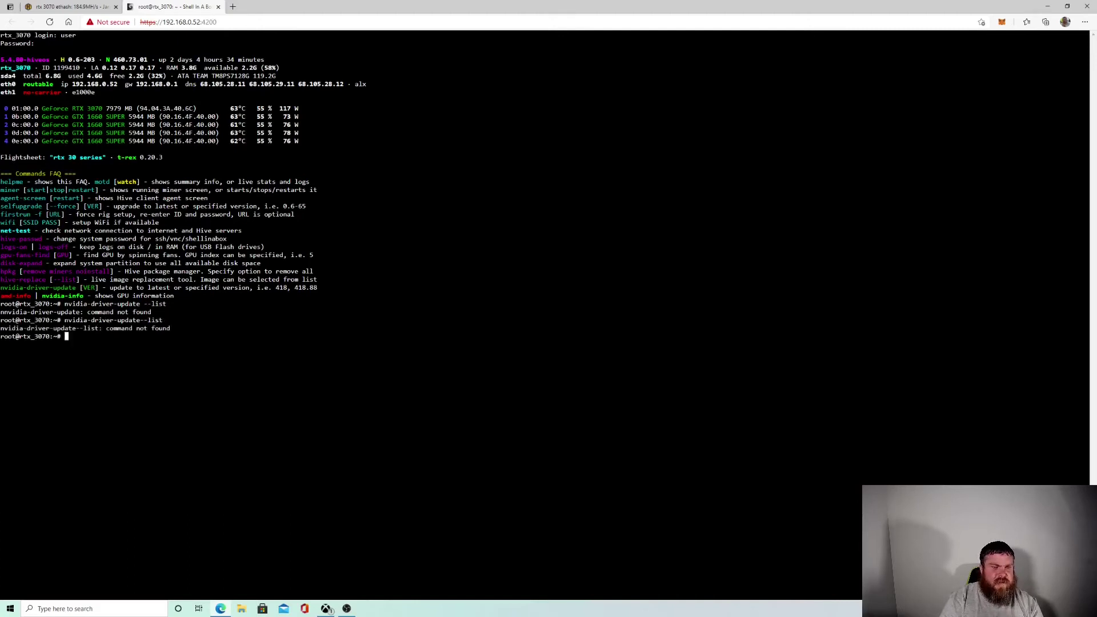
Run nvidia-driver-update --list, with a space before the option, to load the list of installable NVIDIA driver versions
{"action": "type", "text": "upd"}
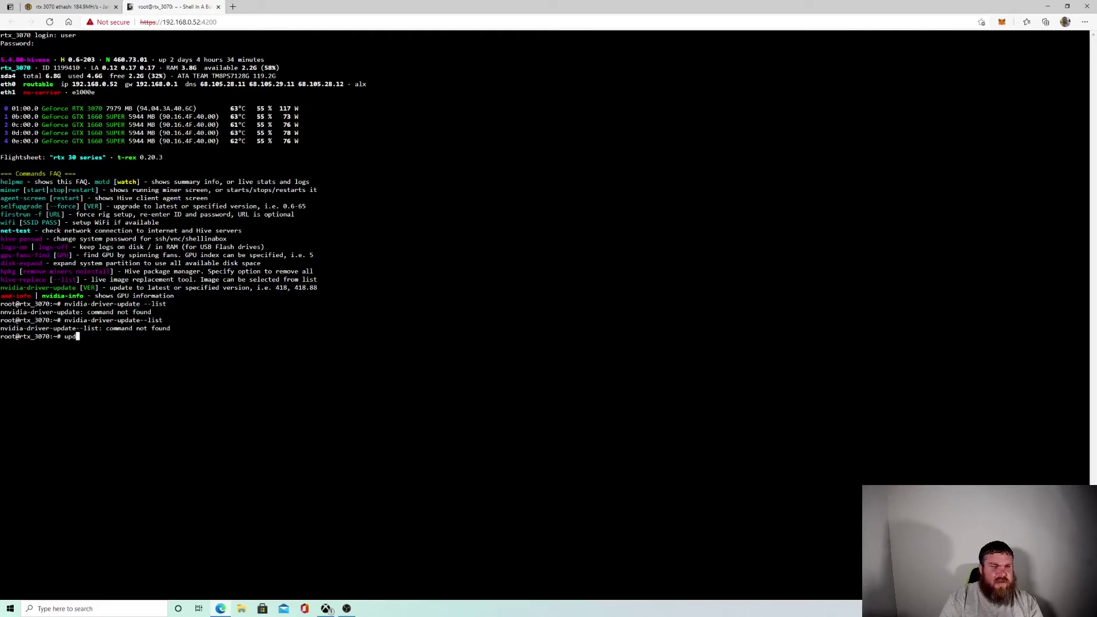
{"action": "key", "text": "BackSpace"}
{"action": "key", "text": "BackSpace"}
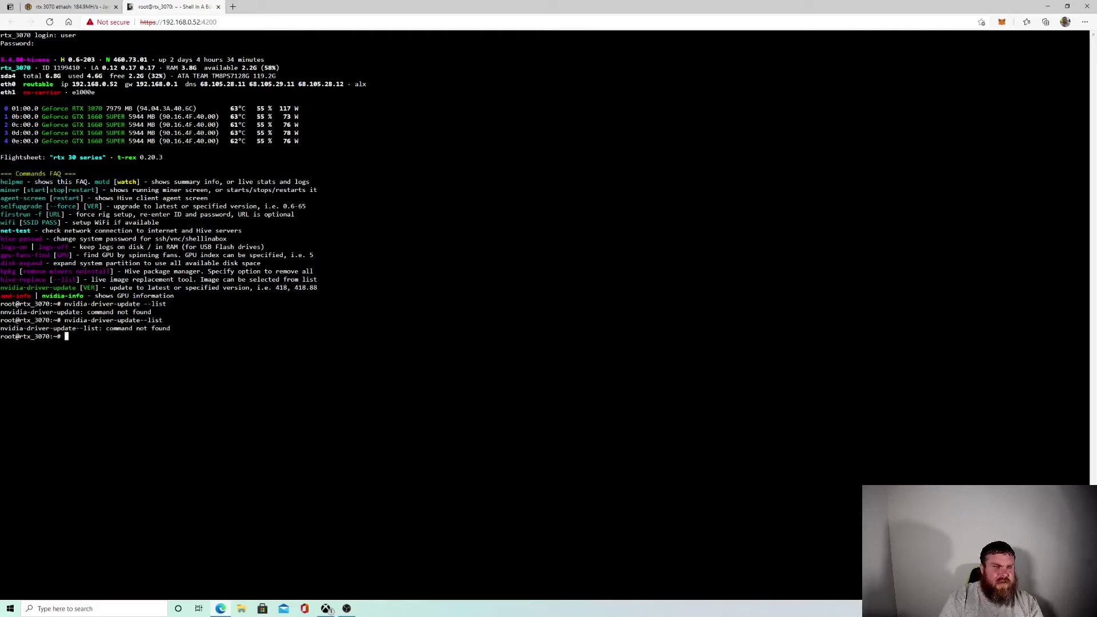
{"action": "type", "text": "nvdf"}
{"action": "key", "text": "BackSpace"}
{"action": "key", "text": "BackSpace"}
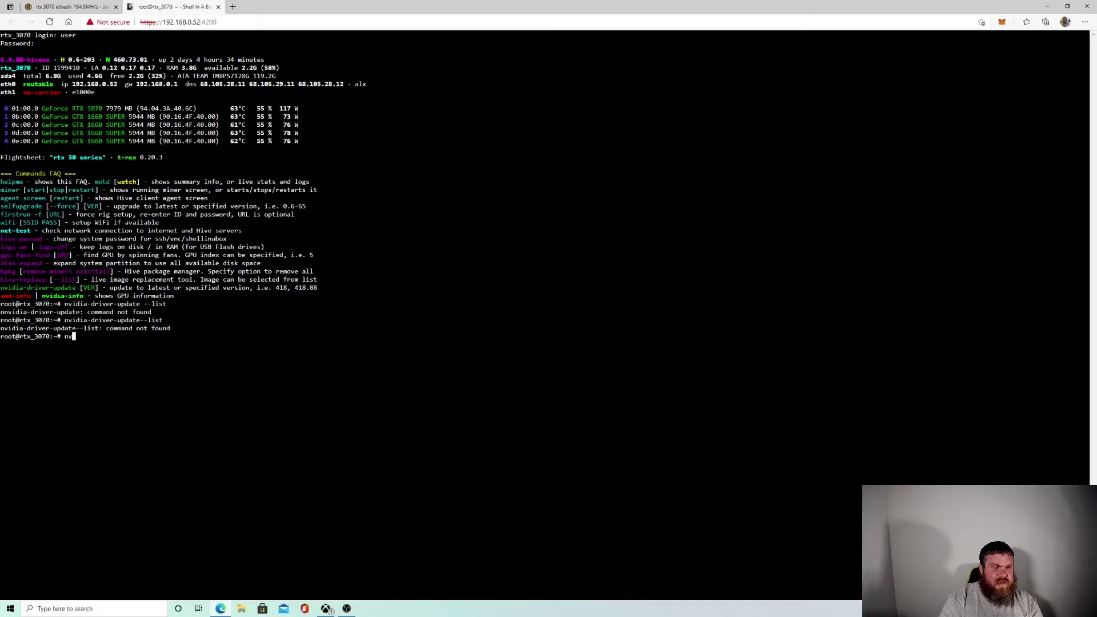
{"action": "type", "text": "idia"}
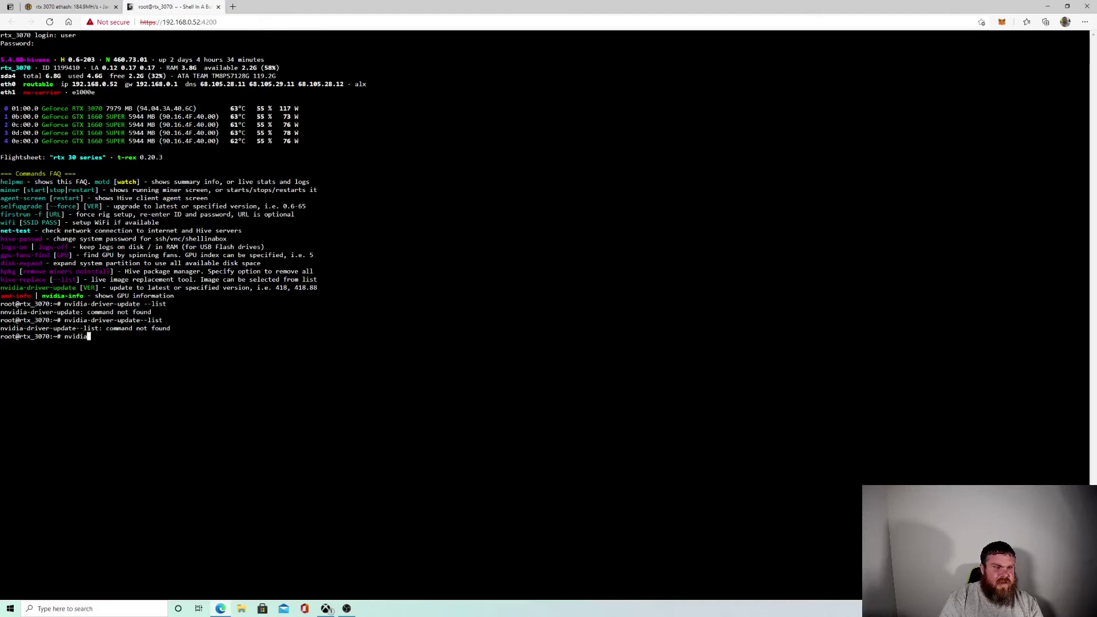
{"action": "type", "text": "-driver"}
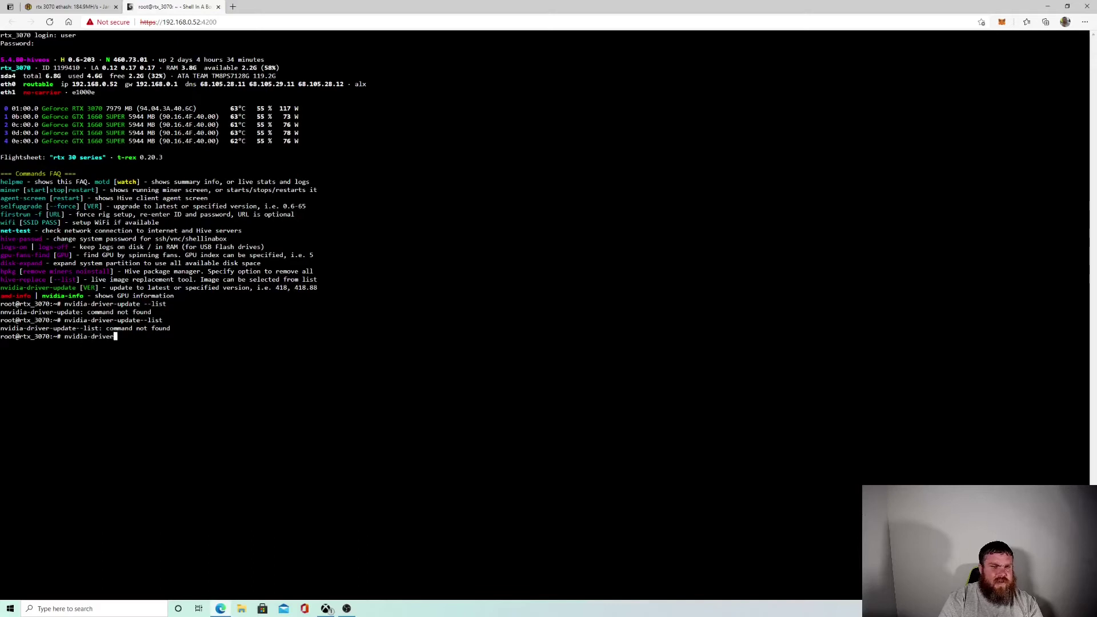
{"action": "type", "text": "-update"}
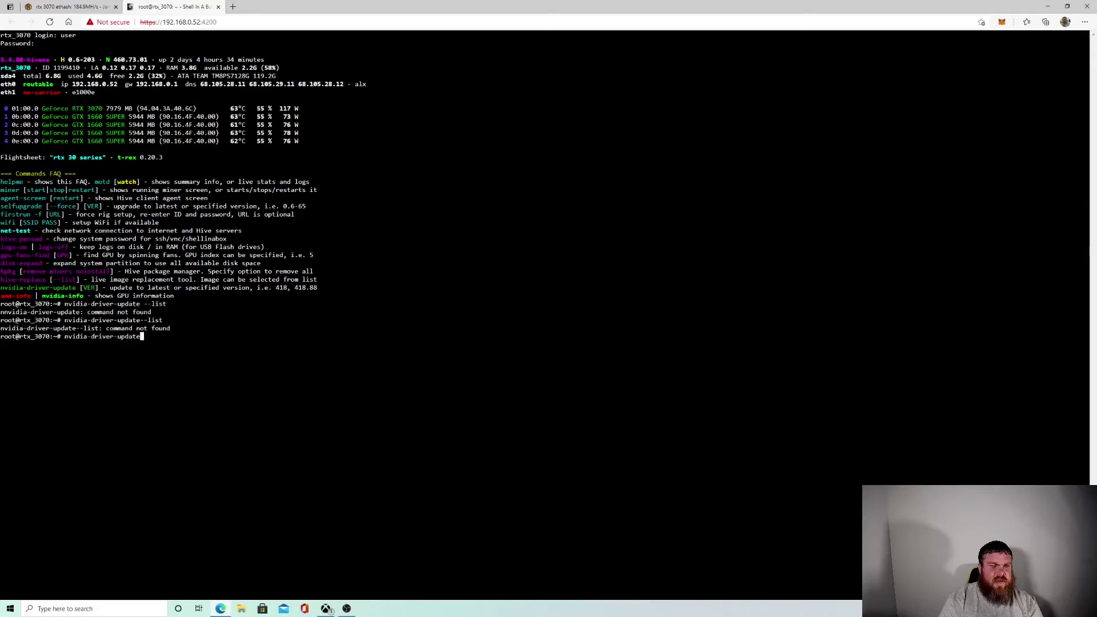
{"action": "type", "text": " --"}
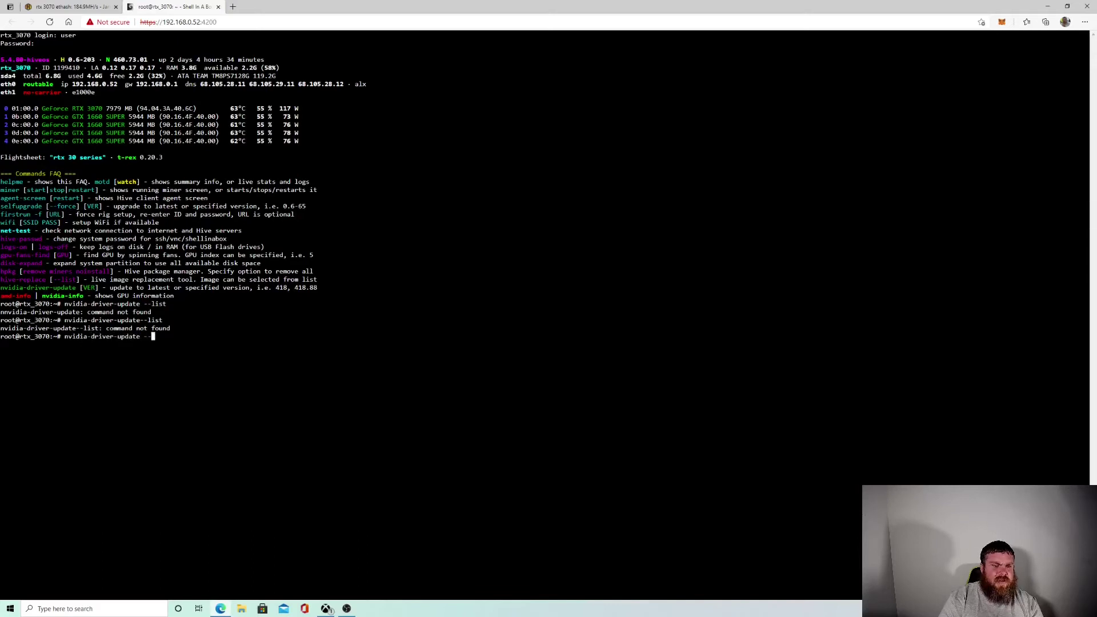
{"action": "type", "text": "list"}
{"action": "key", "text": "Return"}
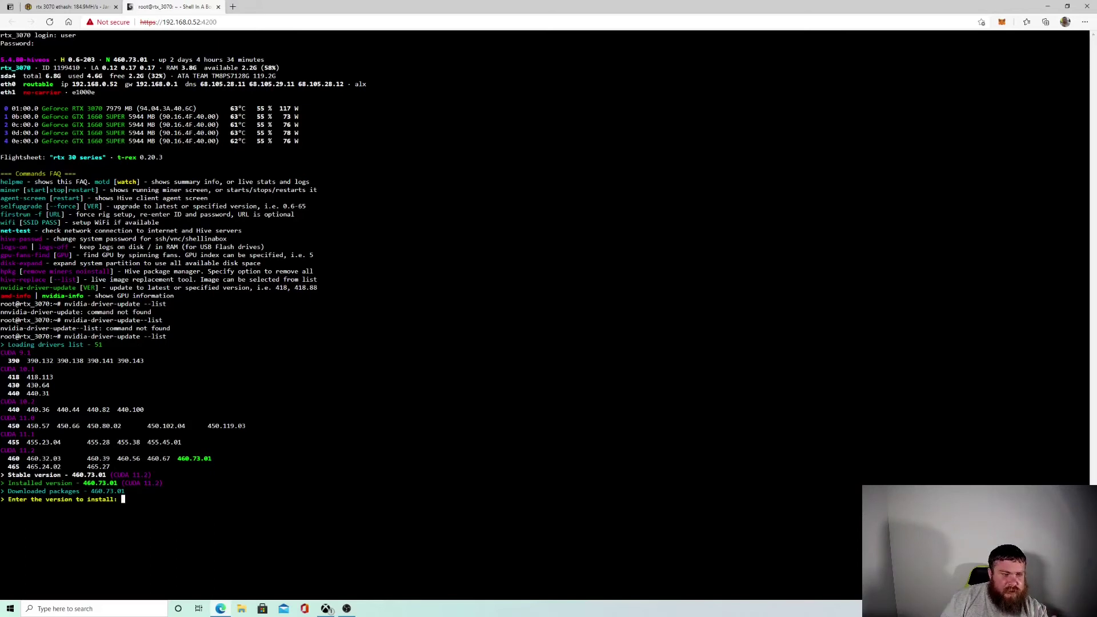
{"action": "type", "text": "46"}
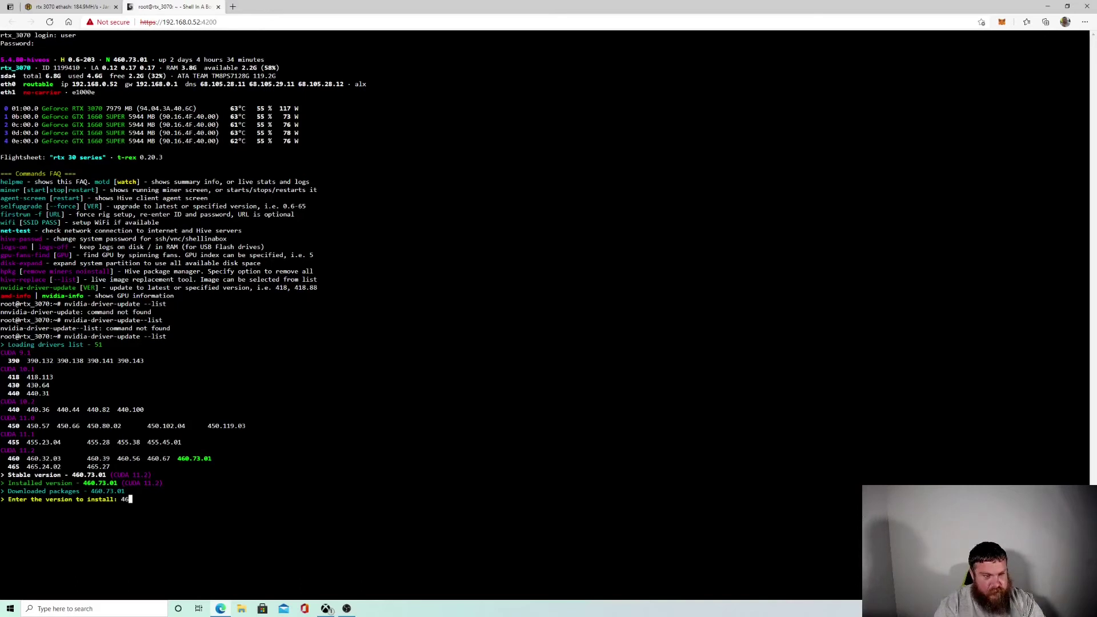
{"action": "type", "text": "0."}
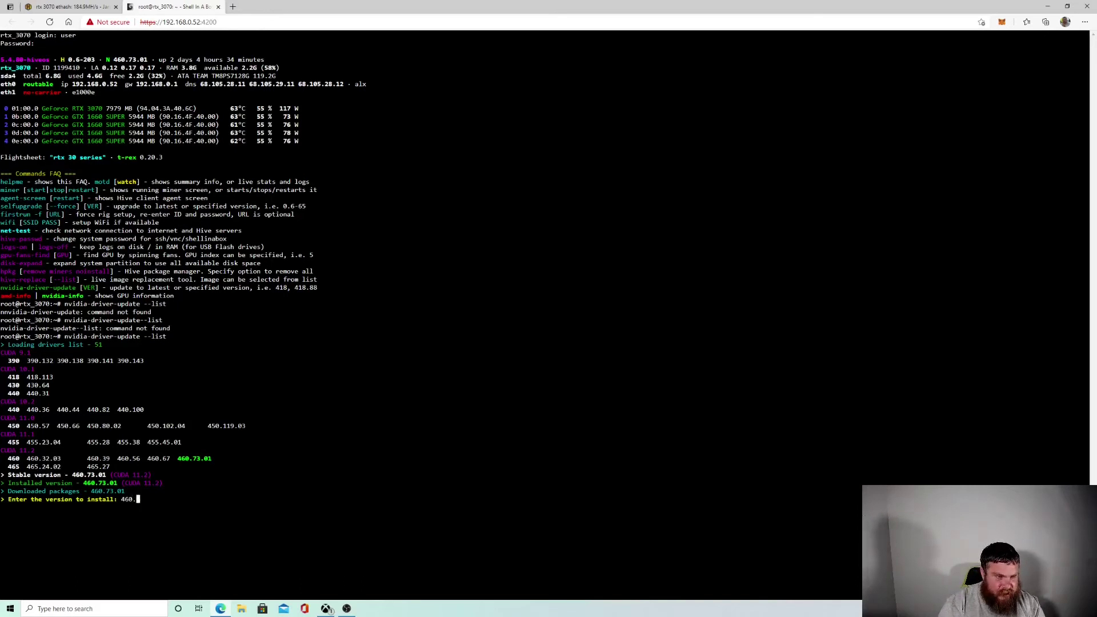
{"action": "type", "text": "32"}
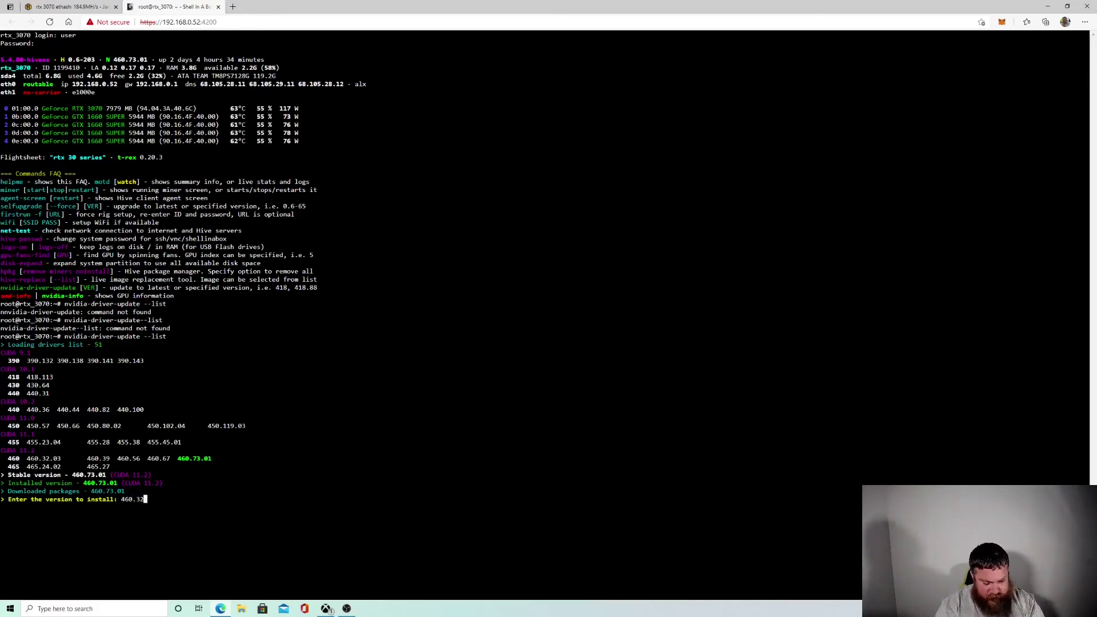
{"action": "type", "text": ".03"}
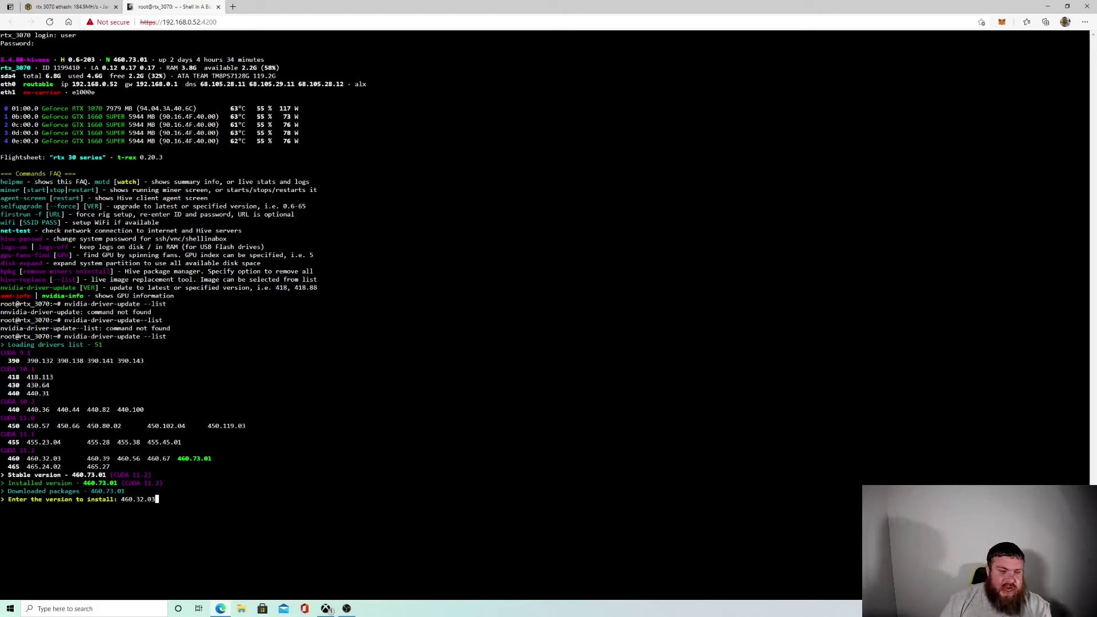
{"action": "key", "text": "BackSpace"}
{"action": "key", "text": "BackSpace"}
{"action": "key", "text": "BackSpace"}
{"action": "key", "text": "BackSpace"}
{"action": "key", "text": "BackSpace"}
{"action": "key", "text": "BackSpace"}
{"action": "key", "text": "BackSpace"}
{"action": "key", "text": "BackSpace"}
{"action": "key", "text": "BackSpace"}
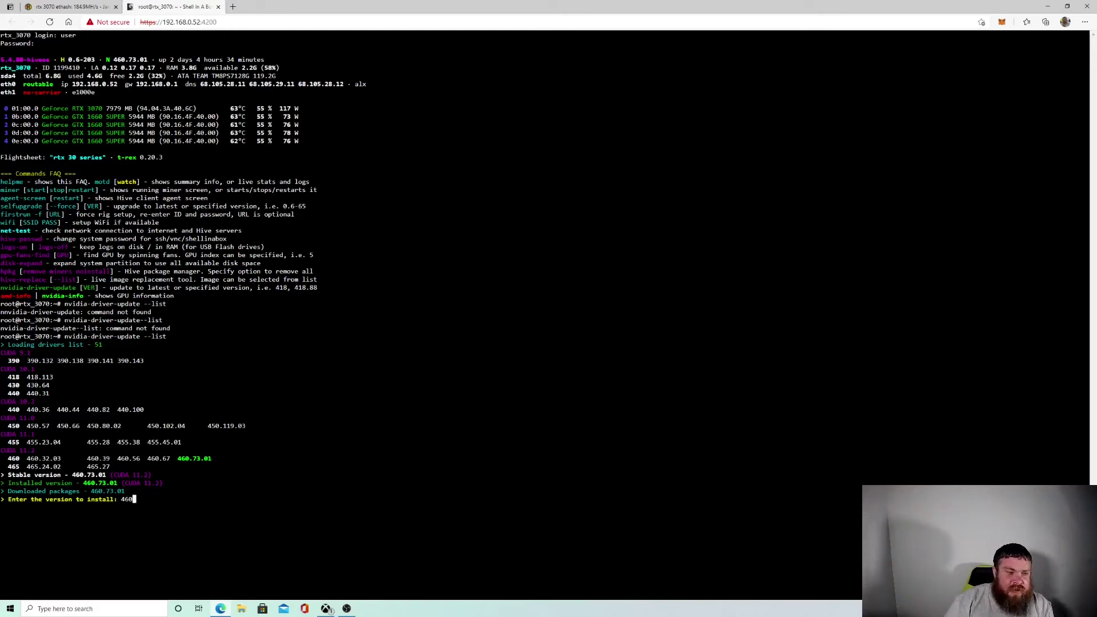